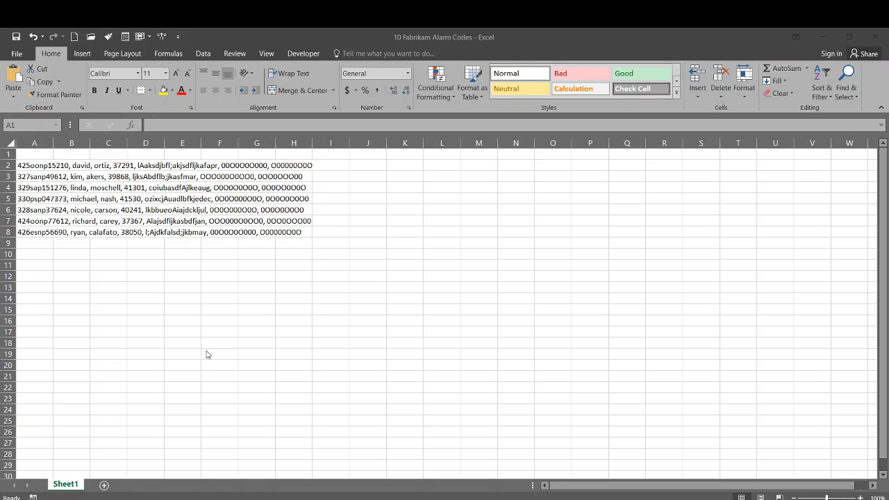
Zoom the sheet from 100% to 175% so the seven comma-separated lines are readable
{"action": "scroll", "coordinate": [206, 354], "scroll_direction": "up", "scroll_amount": 5}
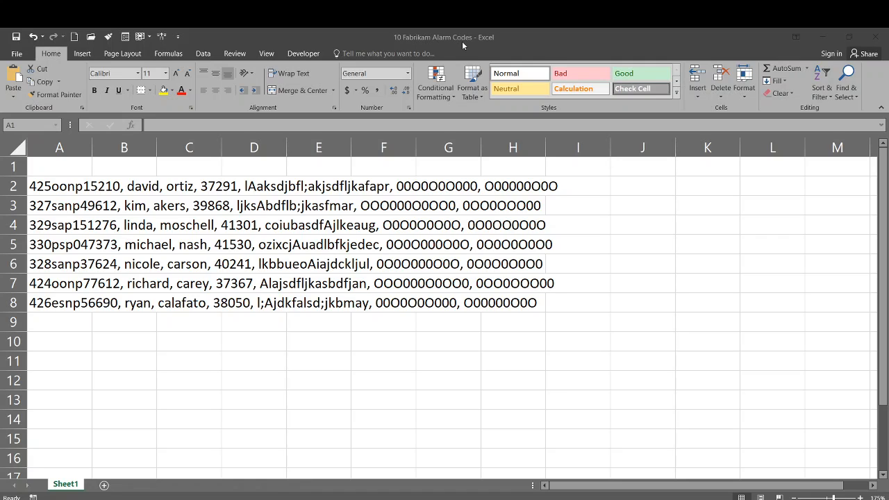
Autofit column A, narrow it back to about 17.56 width, and select the data lines A2:A8
{"action": "left_click", "coordinate": [56, 183]}
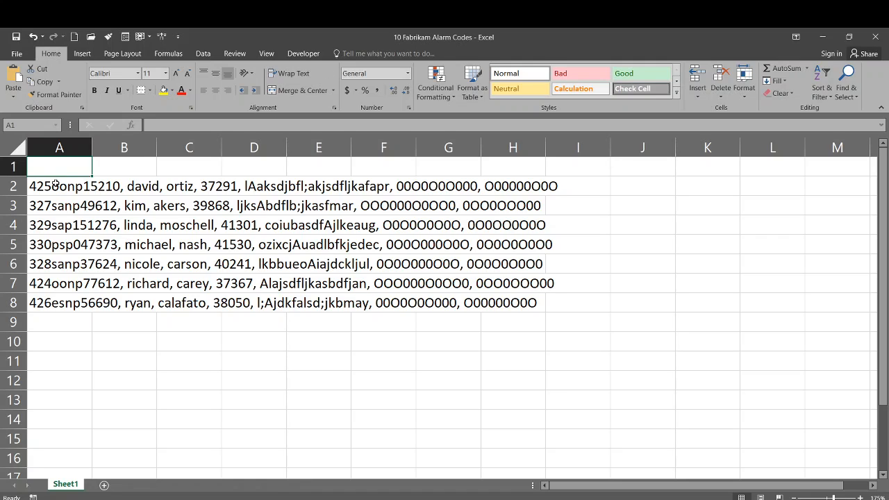
{"action": "left_click", "coordinate": [55, 183]}
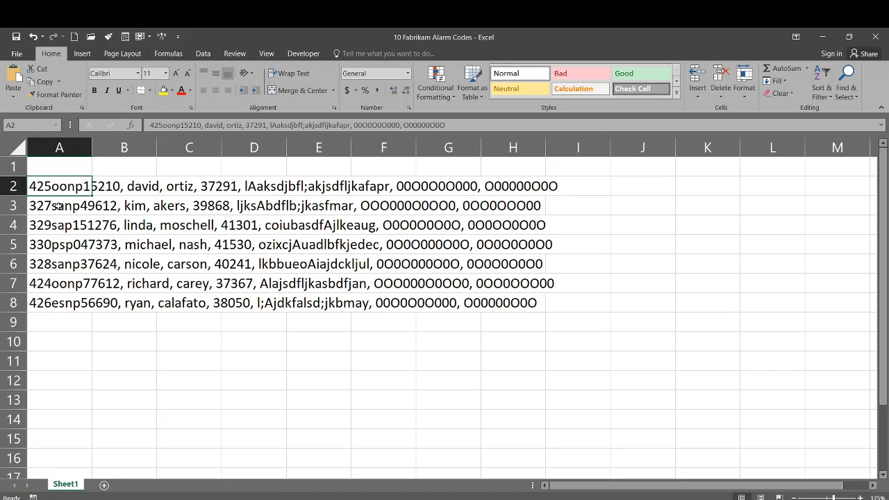
{"action": "double_click", "coordinate": [92, 148]}
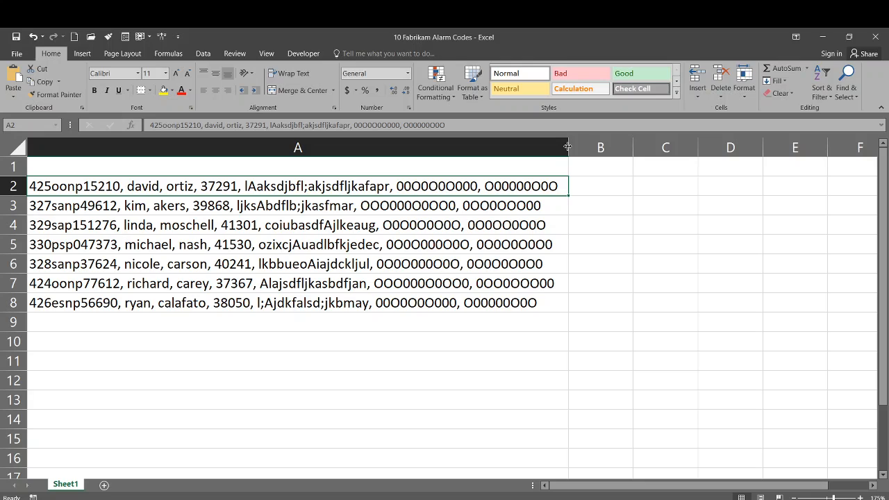
{"action": "left_click_drag", "start_coordinate": [569, 146], "coordinate": [110, 148]}
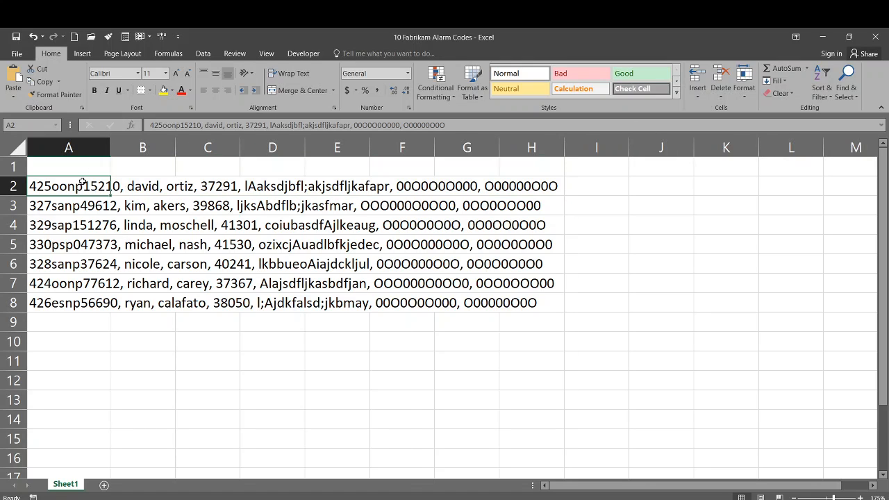
{"action": "left_click", "coordinate": [64, 168]}
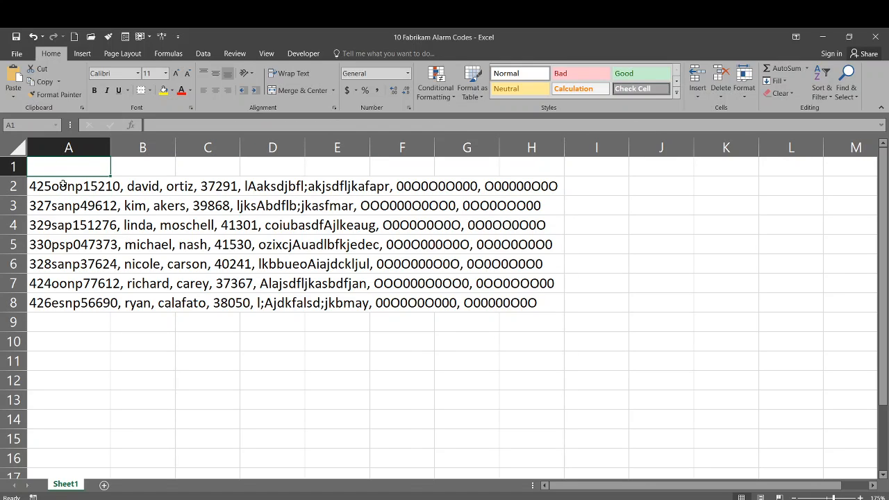
{"action": "left_click_drag", "start_coordinate": [63, 187], "coordinate": [59, 302]}
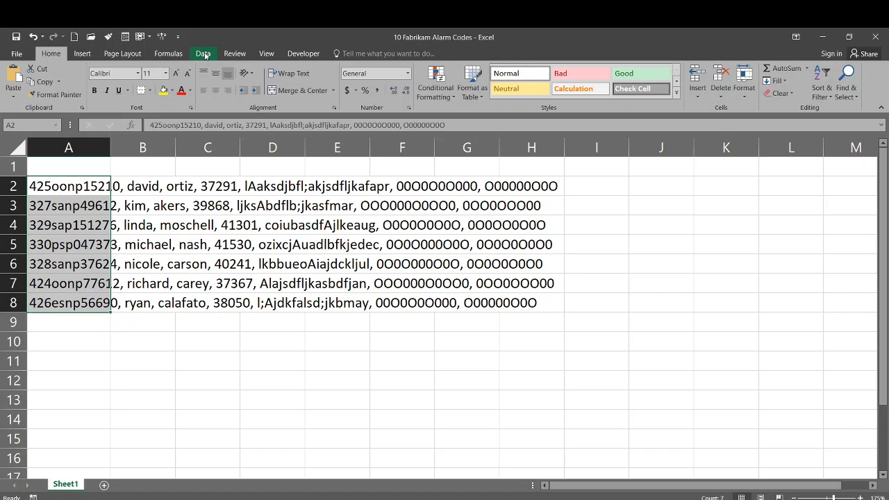
Launch the Convert Text to Columns Wizard from the Data ribbon for the selected lines
{"action": "left_click", "coordinate": [202, 54]}
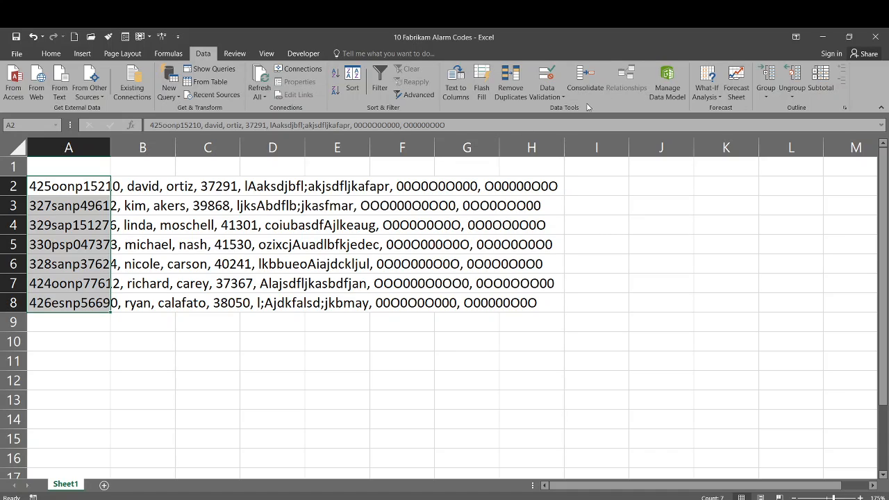
{"action": "left_click", "coordinate": [459, 85]}
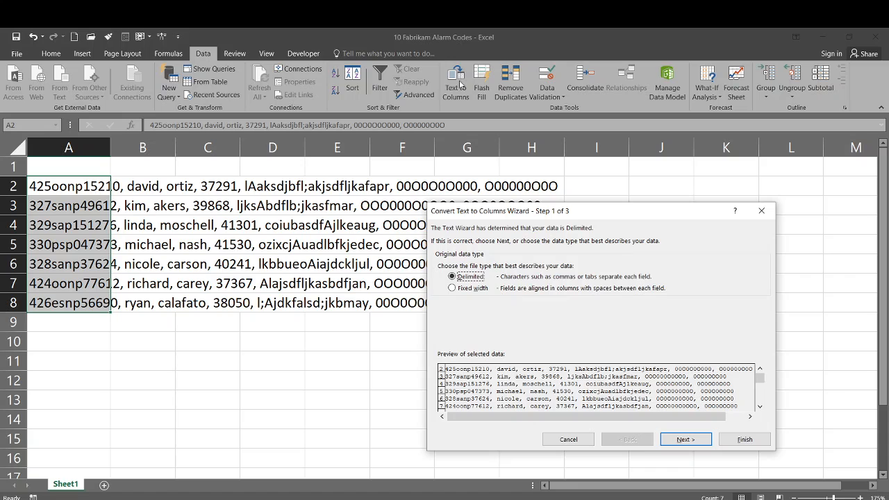
Keep Delimited as the original data type and advance to the delimiter choices
{"action": "left_click_drag", "start_coordinate": [548, 215], "coordinate": [474, 163]}
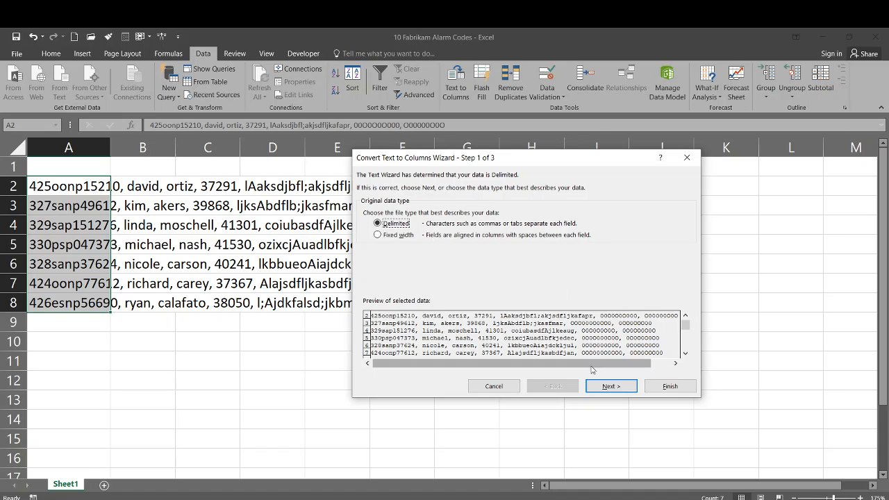
{"action": "left_click", "coordinate": [602, 386]}
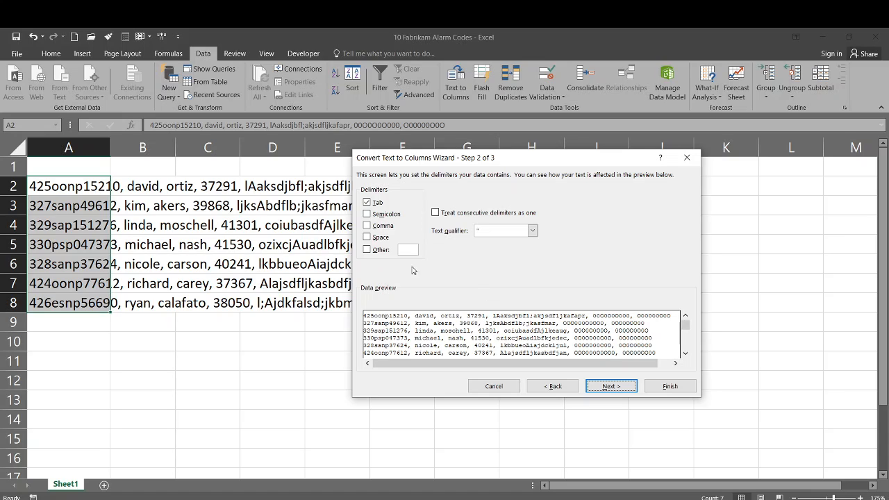
Split the records on Comma only, with Tab unticked and General format, into columns A–G
{"action": "left_click", "coordinate": [367, 225]}
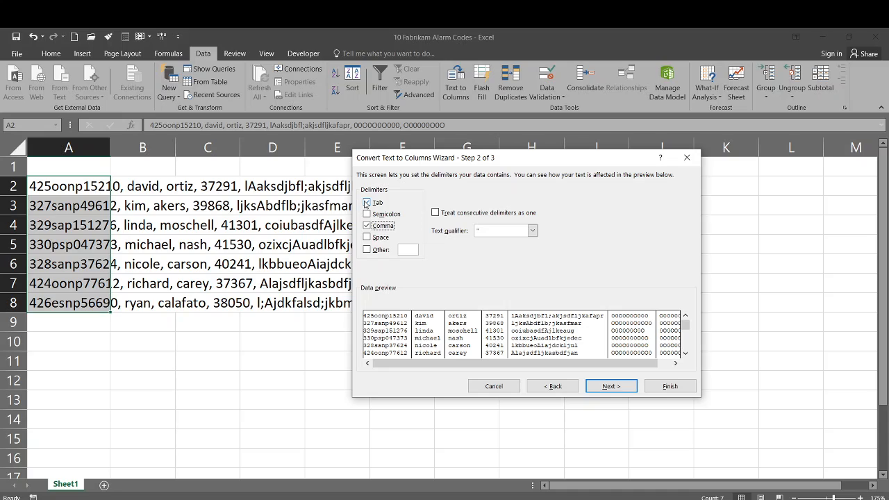
{"action": "left_click", "coordinate": [367, 202]}
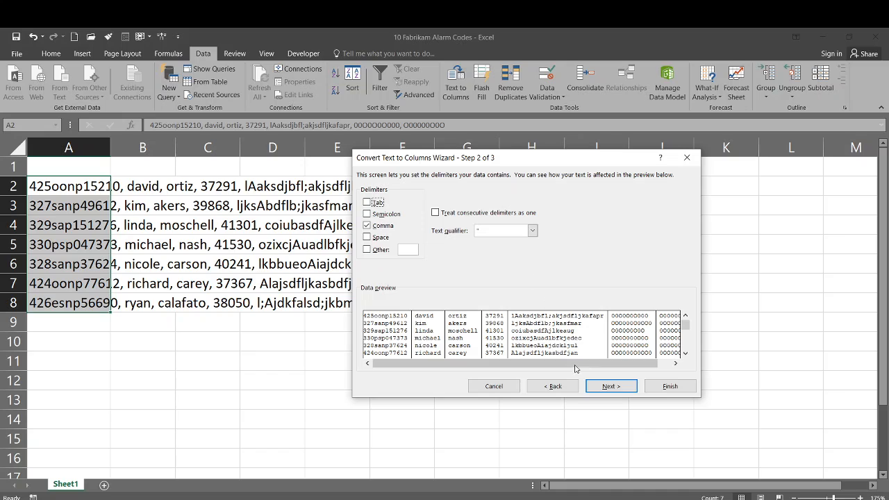
{"action": "left_click", "coordinate": [606, 386]}
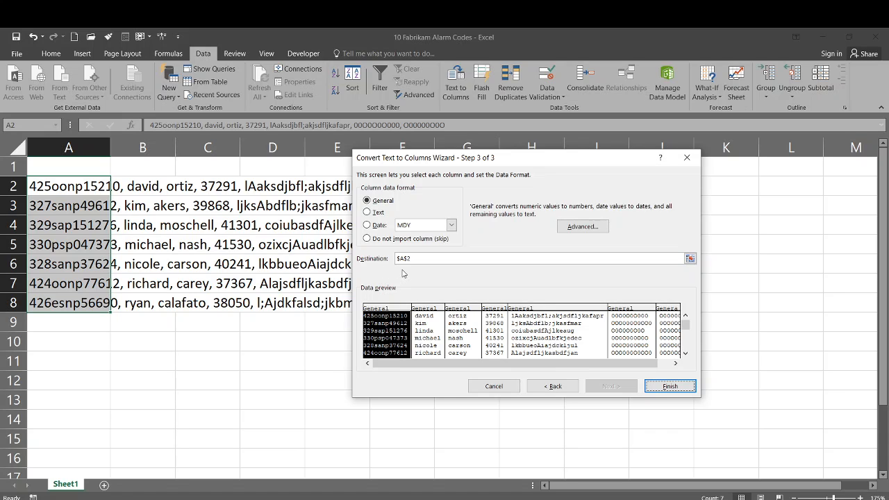
{"action": "left_click", "coordinate": [674, 387]}
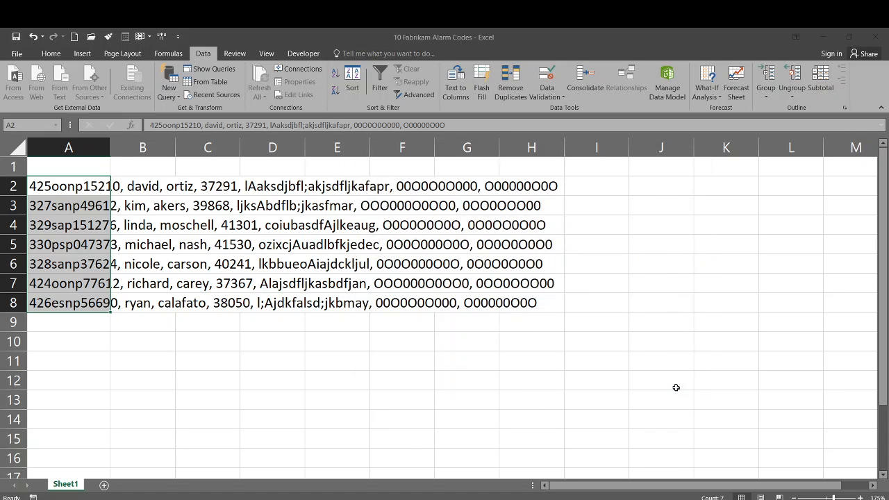
{"action": "left_click", "coordinate": [87, 248]}
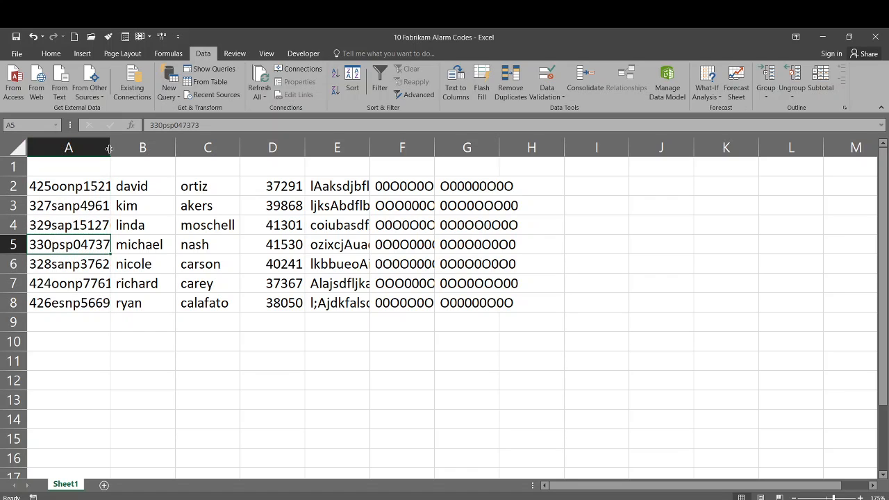
Widen column A to show full codes and select row 1 from A1 across the data columns
{"action": "left_click_drag", "start_coordinate": [109, 149], "coordinate": [153, 149]}
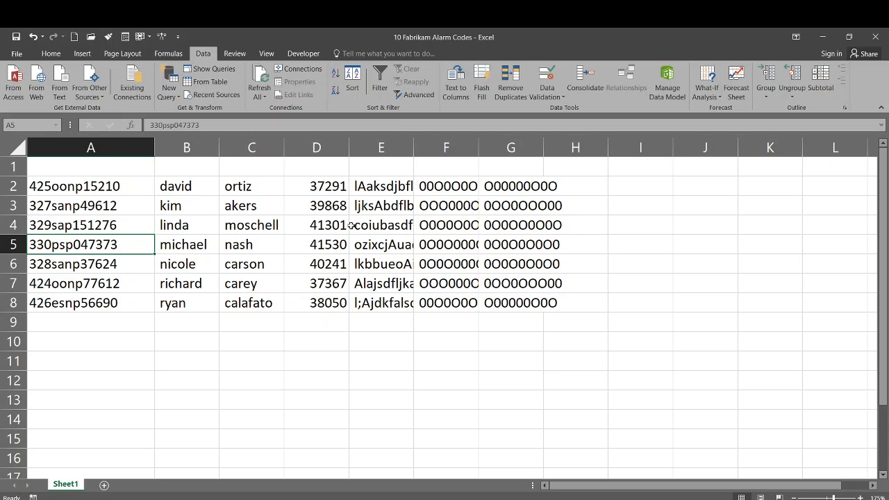
{"action": "left_click_drag", "start_coordinate": [83, 171], "coordinate": [518, 172]}
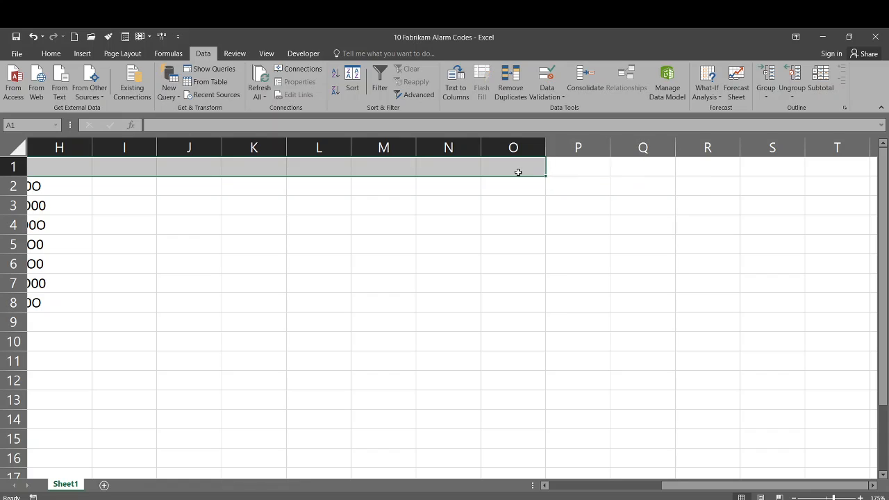
Apply the Heading 3 cell style to the selected row 1 cells, then scroll back to column A
{"action": "left_click", "coordinate": [57, 53]}
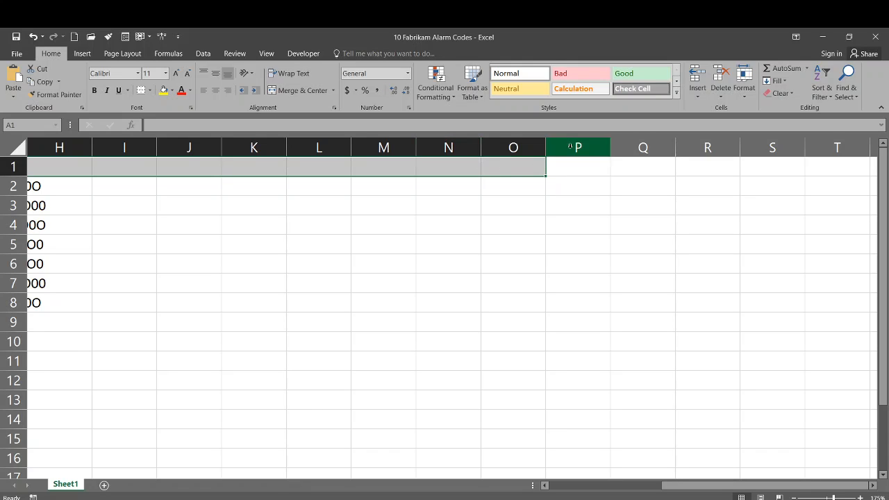
{"action": "left_click", "coordinate": [677, 92]}
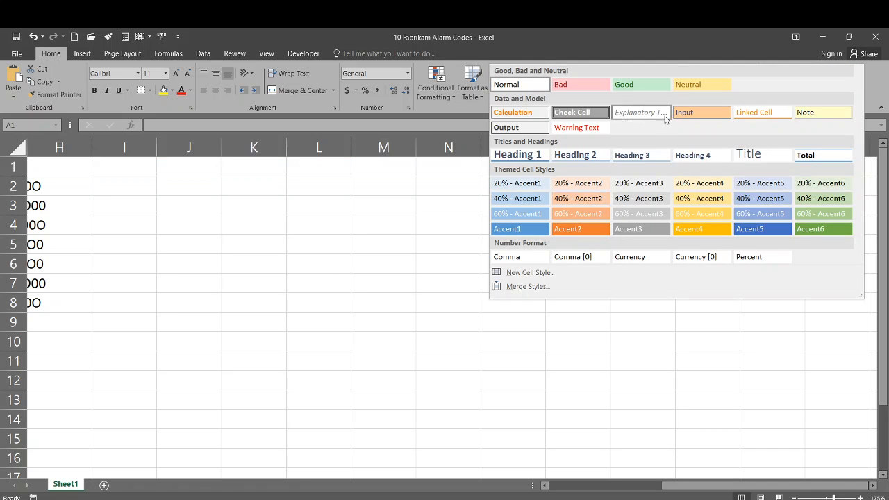
{"action": "left_click", "coordinate": [650, 156]}
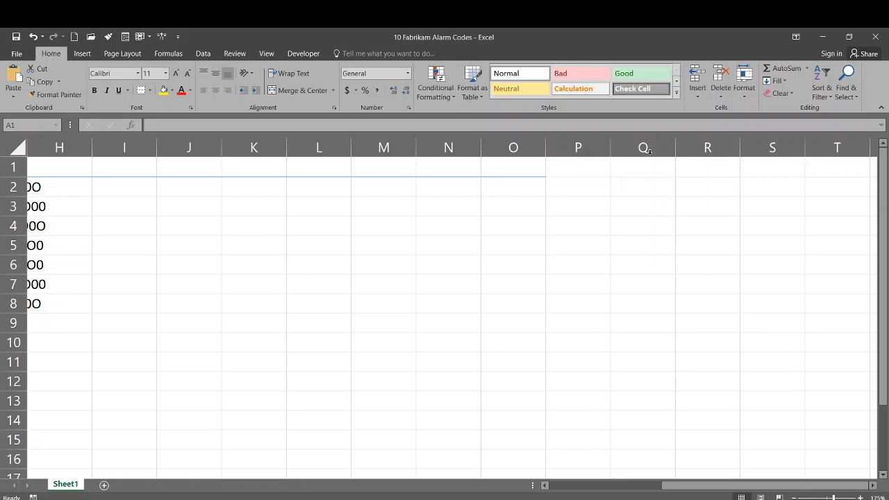
{"action": "scroll", "coordinate": [277, 278], "scroll_direction": "left", "scroll_amount": 5}
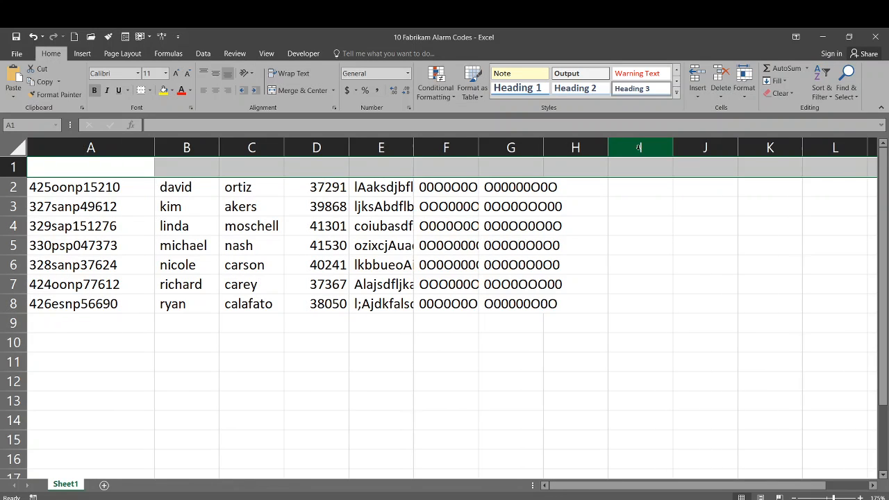
Enter headers ExtCodeEmpID, SpFirst and SpLast in cells A1 through C1
{"action": "left_click", "coordinate": [92, 172]}
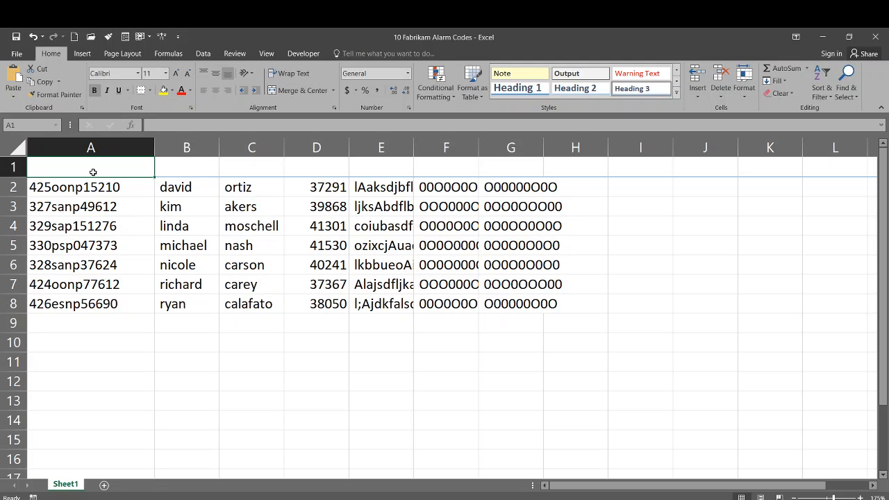
{"action": "type", "text": "ExtCo"}
{"action": "type", "text": "de"}
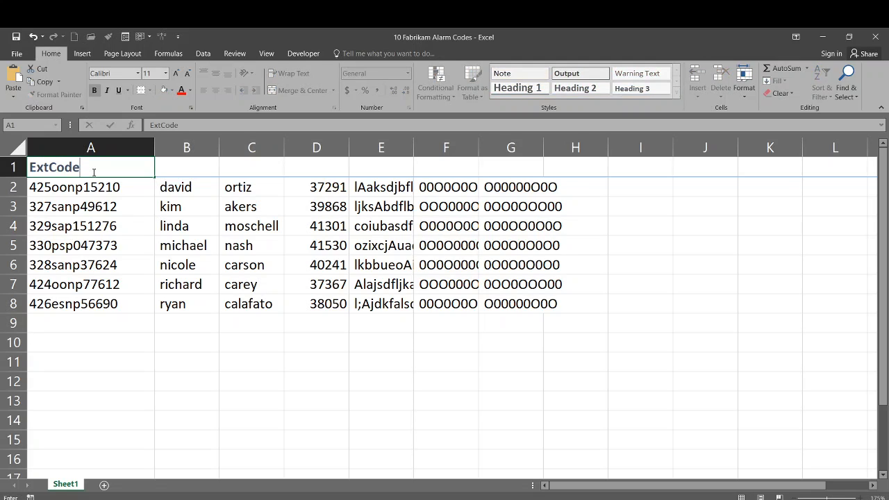
{"action": "type", "text": "EmpID"}
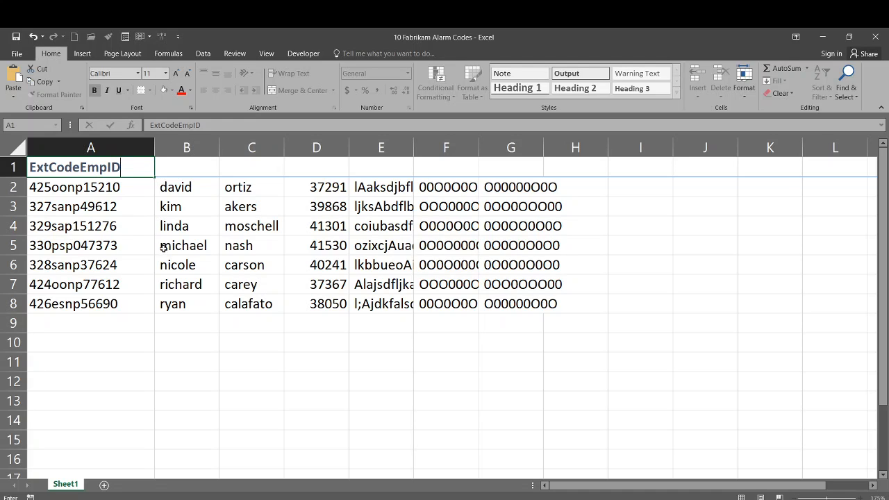
{"action": "key", "text": "Tab"}
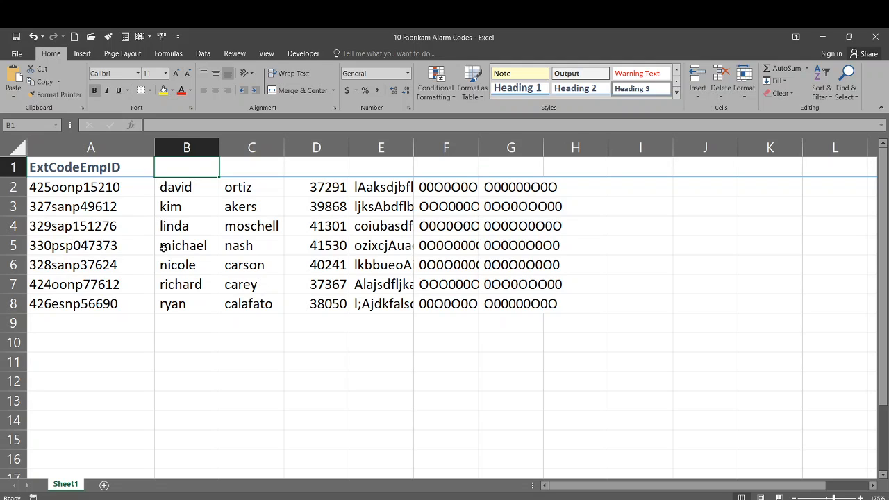
{"action": "type", "text": "S"}
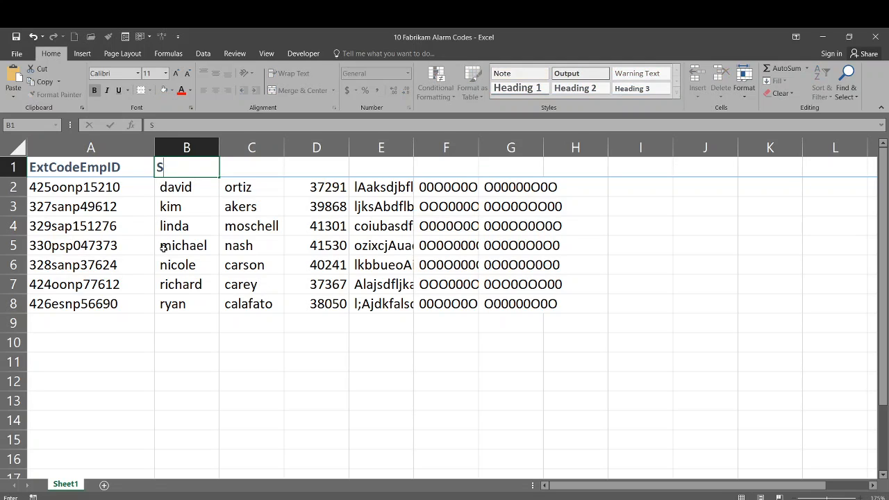
{"action": "type", "text": "pFirst"}
{"action": "key", "text": "Tab"}
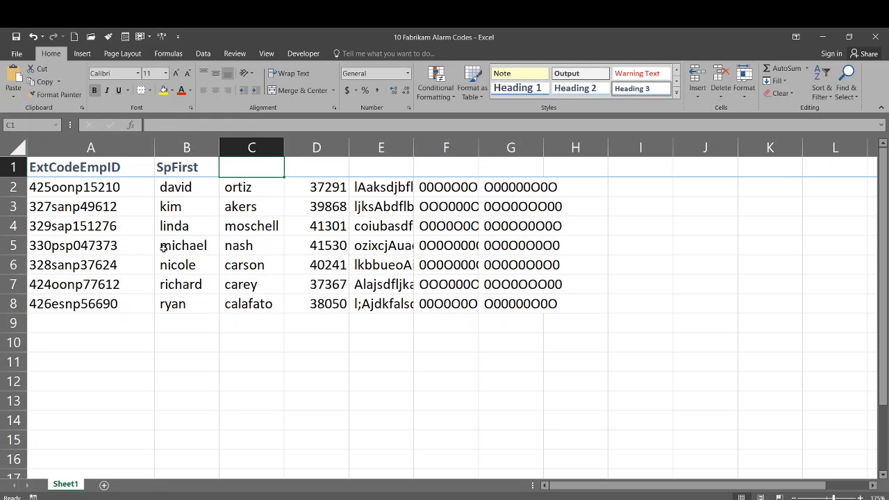
{"action": "type", "text": "SpLast"}
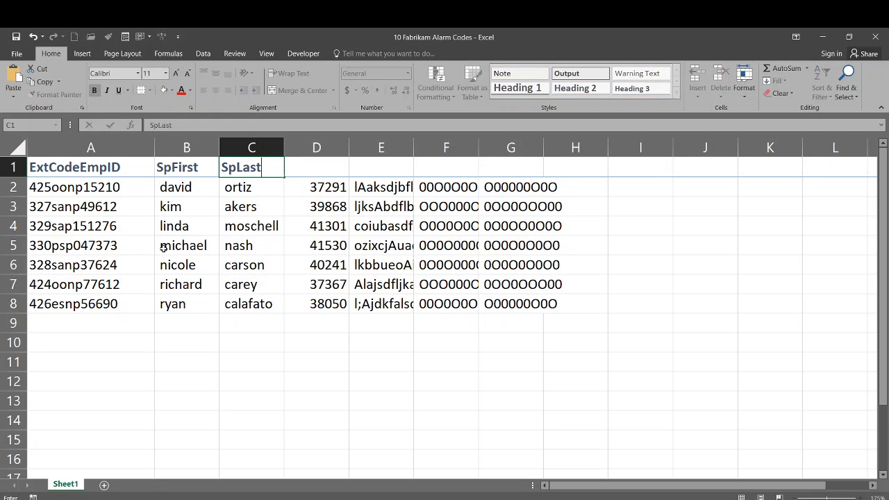
{"action": "key", "text": "Tab"}
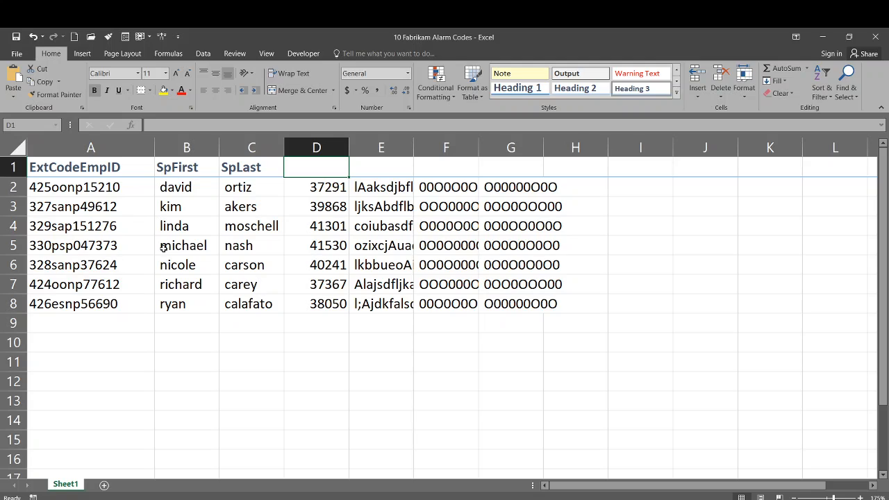
Enter headers Hire Date, Alarm, 0Code1 and 0Code2 in cells D1 through G1
{"action": "type", "text": "Hire Date"}
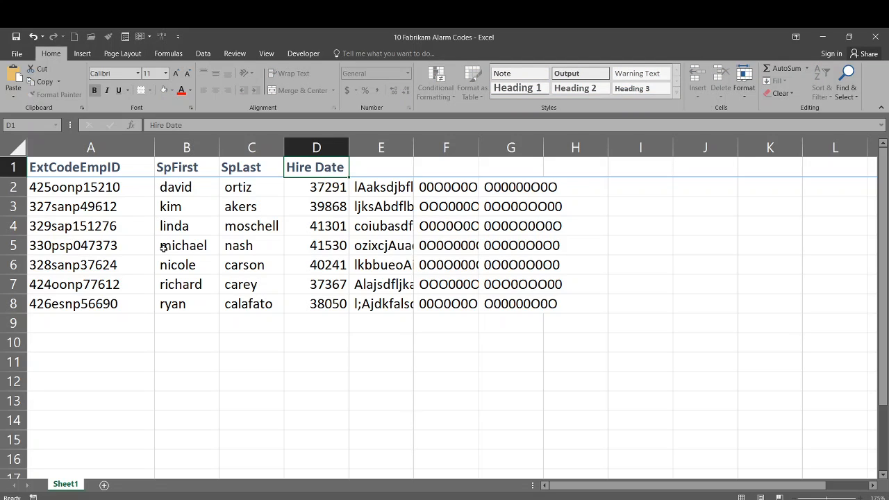
{"action": "key", "text": "Tab"}
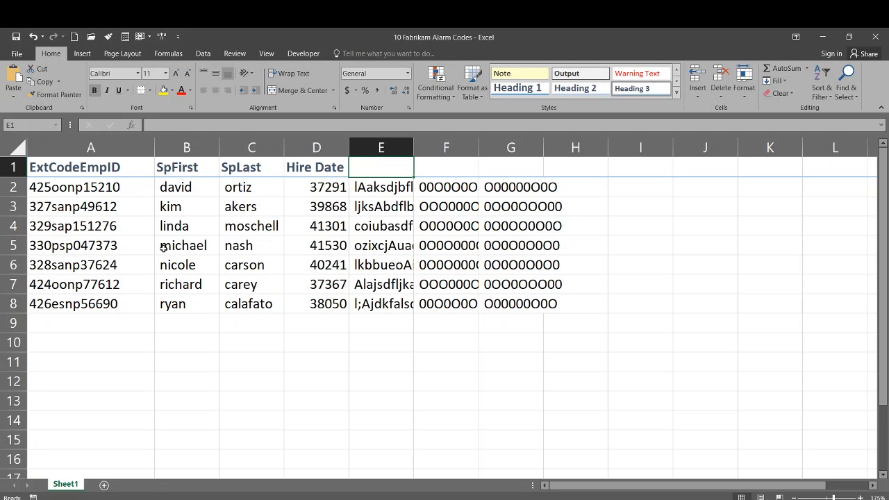
{"action": "type", "text": "Alarm"}
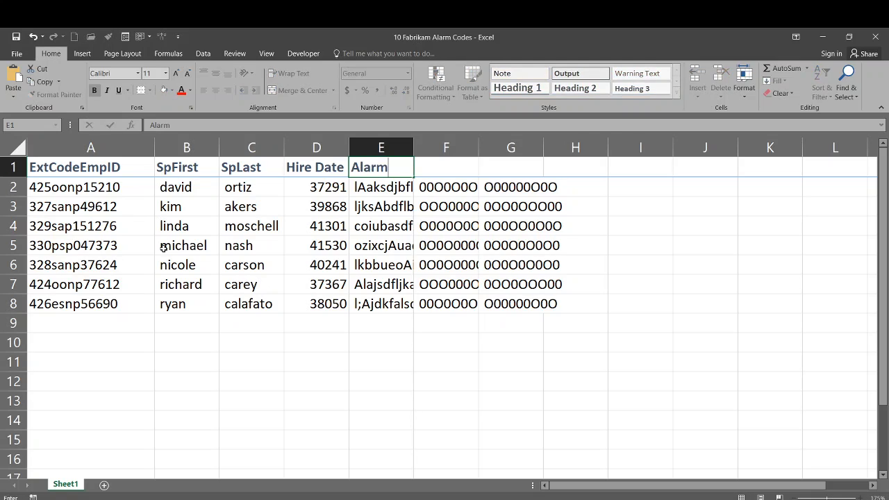
{"action": "key", "text": "Tab"}
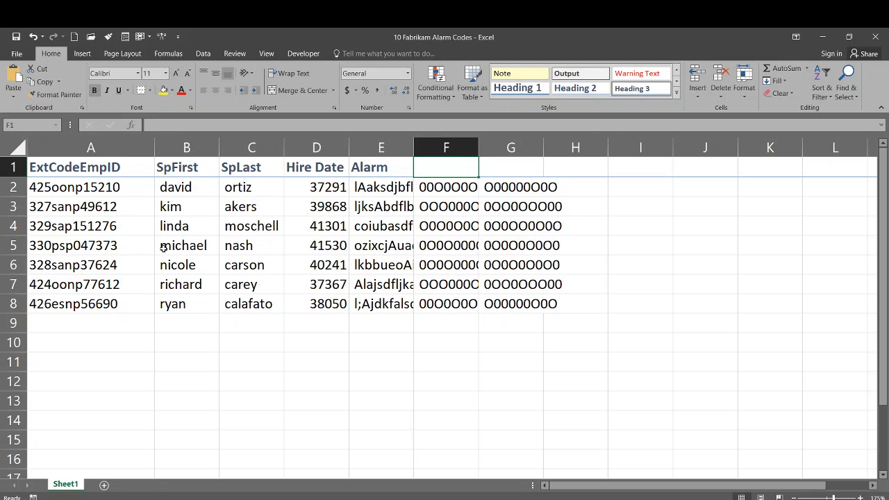
{"action": "type", "text": "0"}
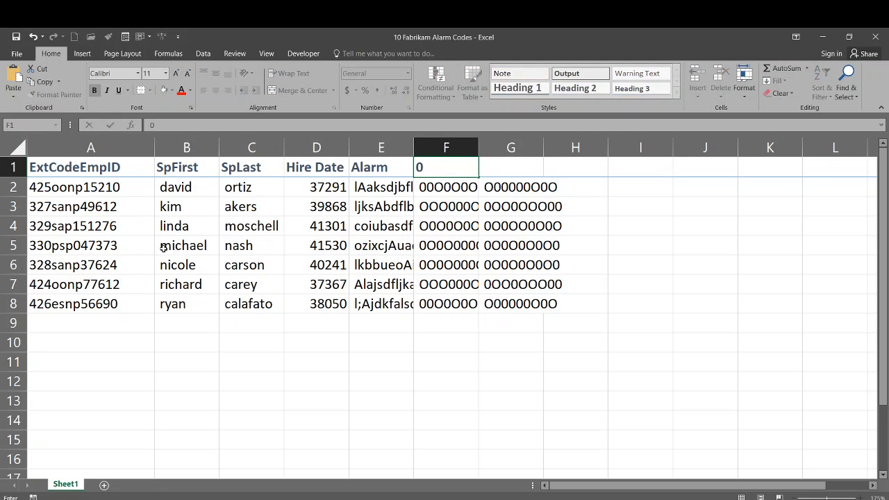
{"action": "type", "text": "Code1"}
{"action": "key", "text": "Tab"}
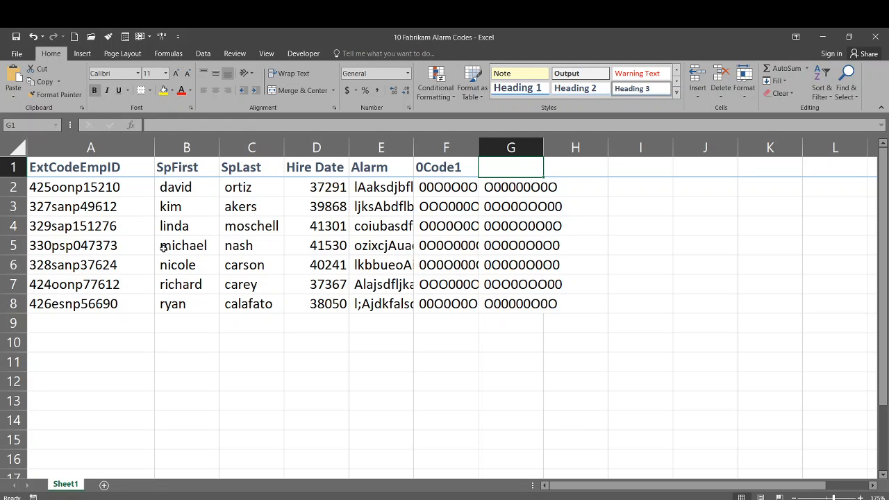
{"action": "type", "text": "0Cod"}
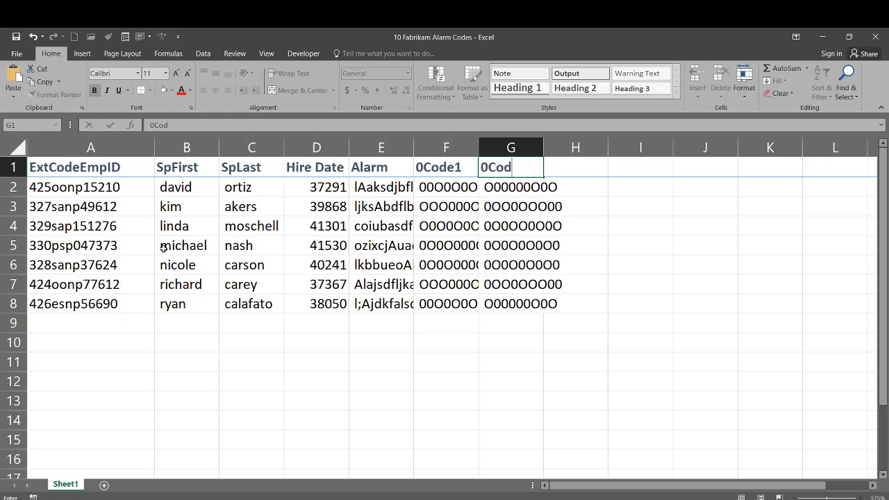
{"action": "type", "text": "e2"}
{"action": "left_click", "coordinate": [16, 36]}
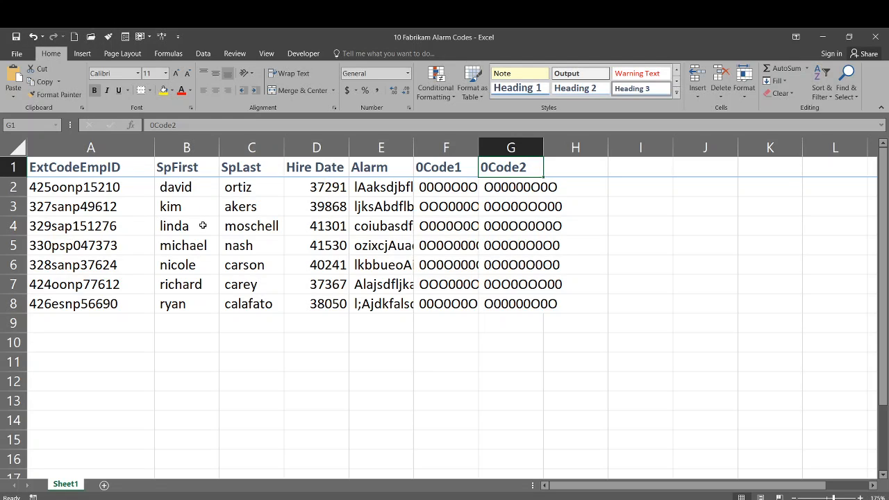